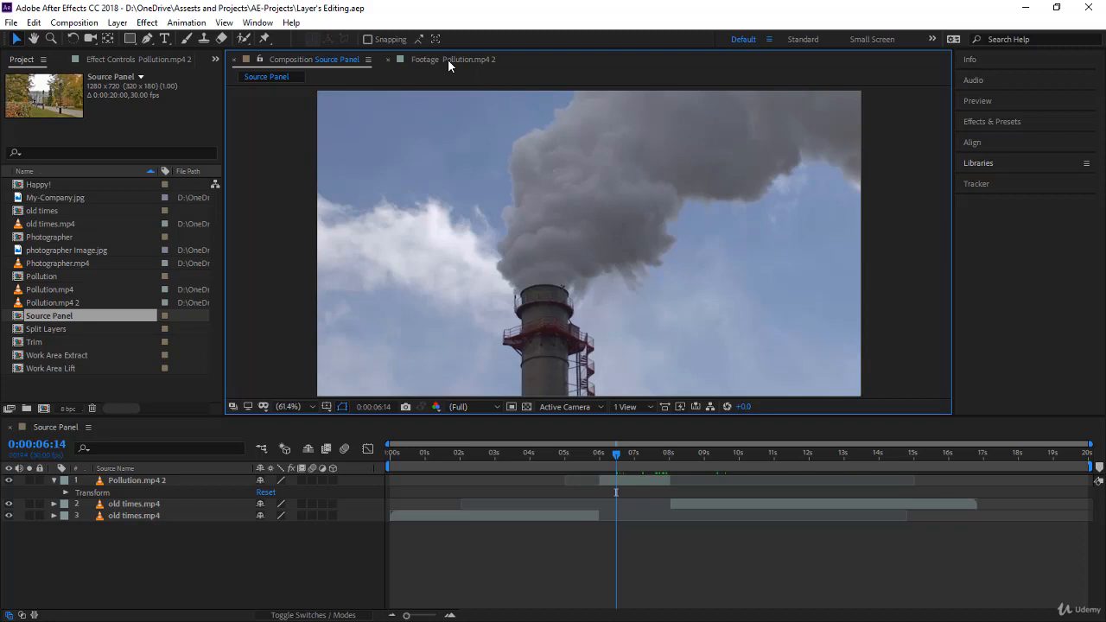
- Open the Pollution.mp4 footage in the Footage viewer, and open the Pollution.mp4 2 layer in the Layer viewer
{"action": "left_click", "coordinate": [58, 289]}
{"action": "double_click", "coordinate": [58, 289]}
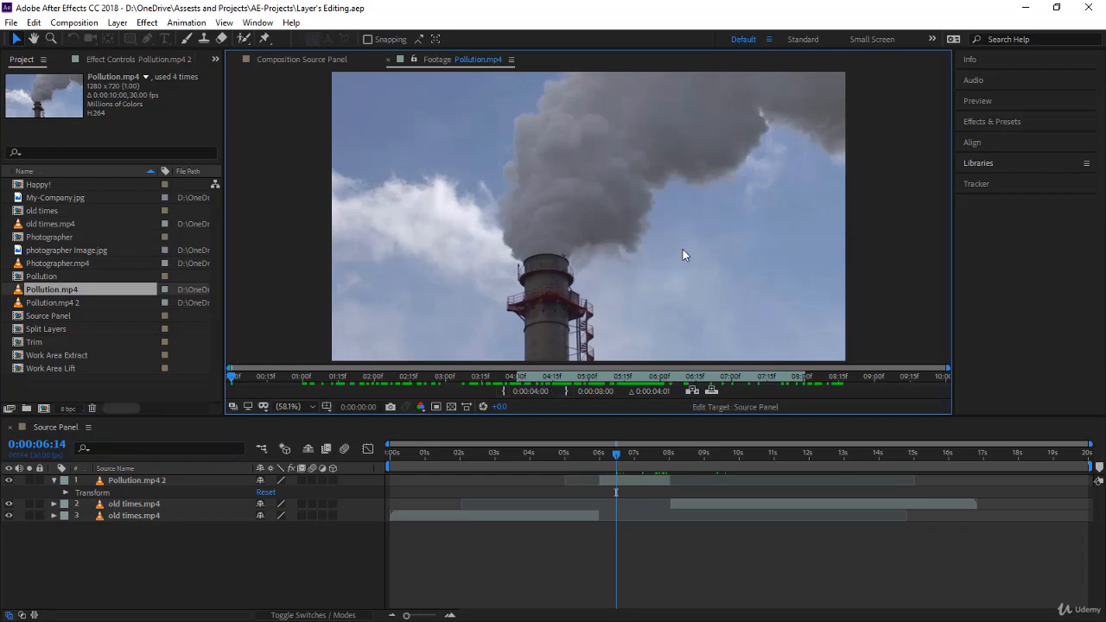
{"action": "left_click", "coordinate": [146, 480]}
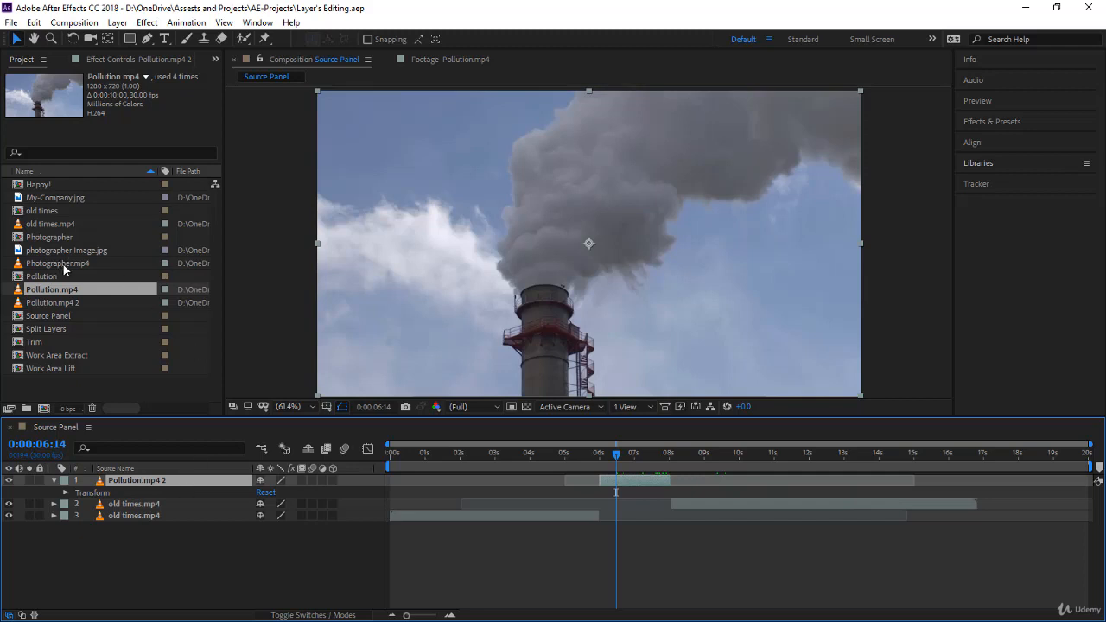
{"action": "double_click", "coordinate": [177, 484]}
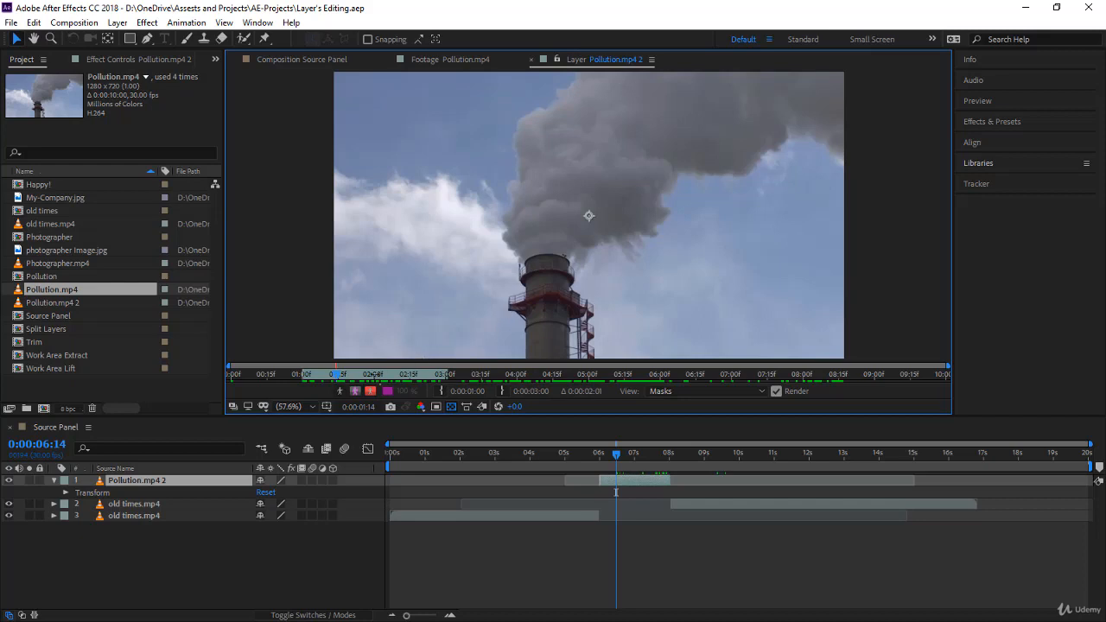
- Slip the Pollution.mp4 2 layer's source range to 0:00:03:13–0:00:05:13, and scrub its frames, finishing at the In point
{"action": "left_click_drag", "start_coordinate": [373, 374], "coordinate": [547, 379]}
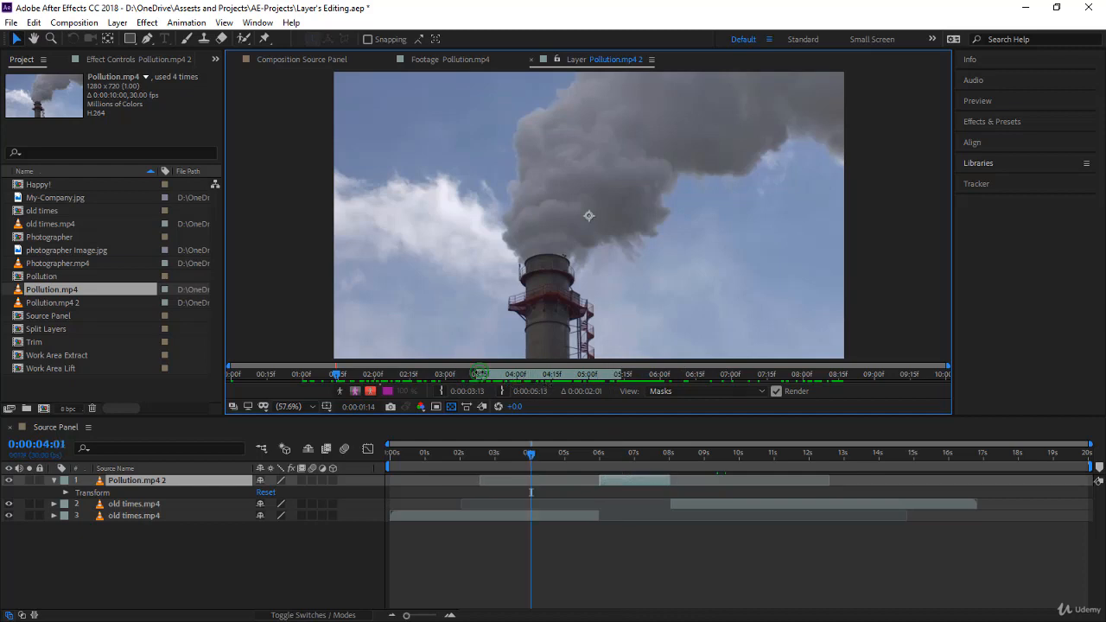
{"action": "left_click_drag", "start_coordinate": [457, 377], "coordinate": [615, 391]}
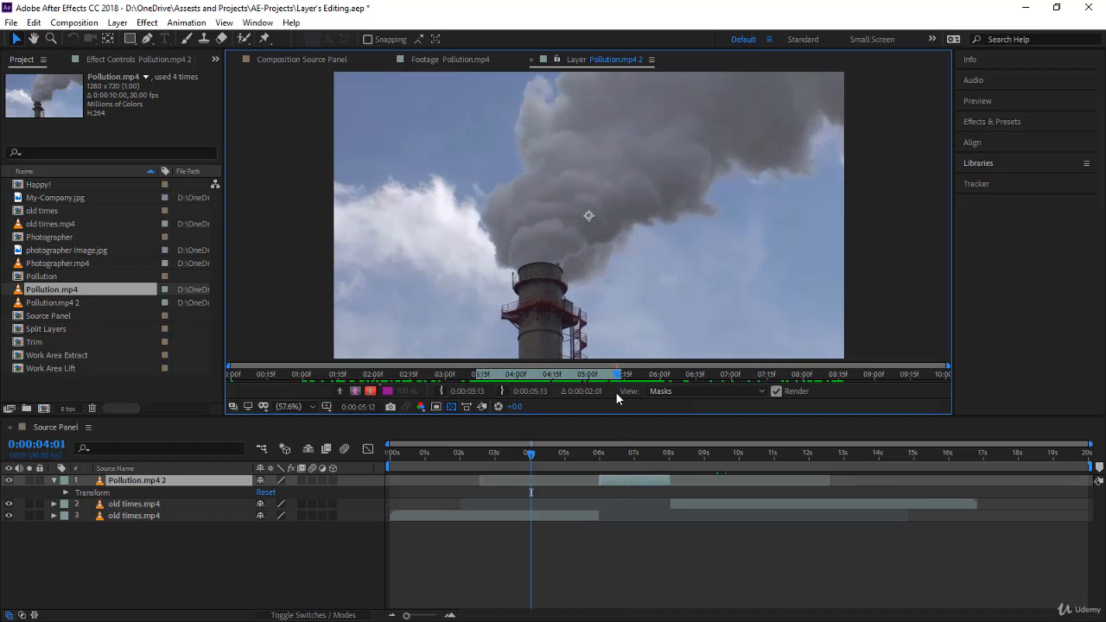
{"action": "left_click_drag", "start_coordinate": [668, 462], "coordinate": [744, 471]}
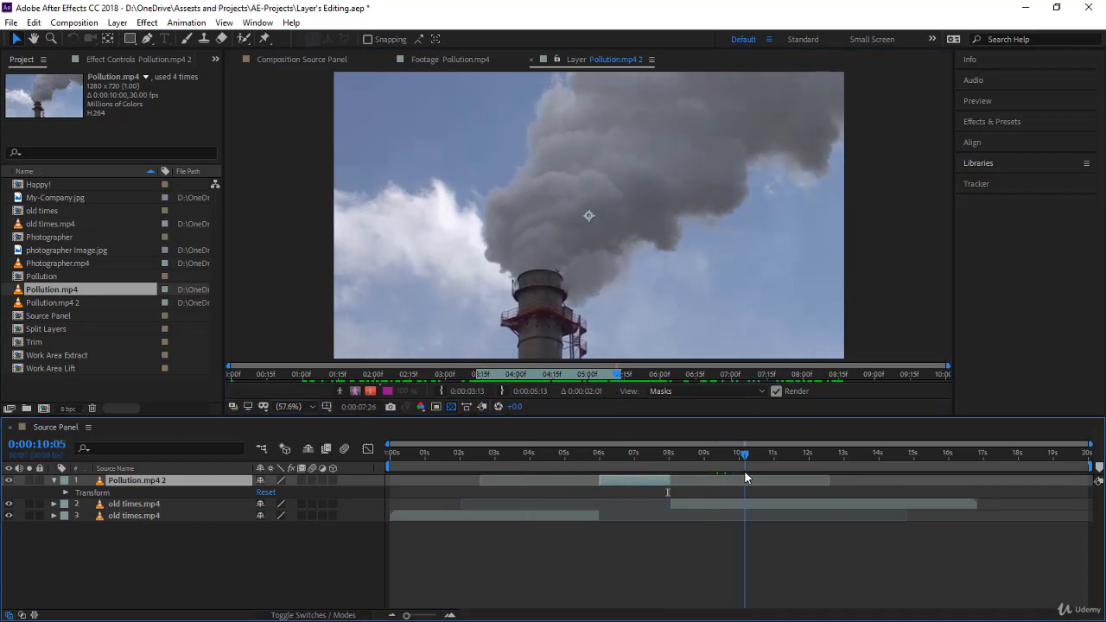
{"action": "left_click", "coordinate": [656, 379]}
{"action": "left_click_drag", "start_coordinate": [656, 379], "coordinate": [728, 377]}
{"action": "left_click", "coordinate": [585, 376]}
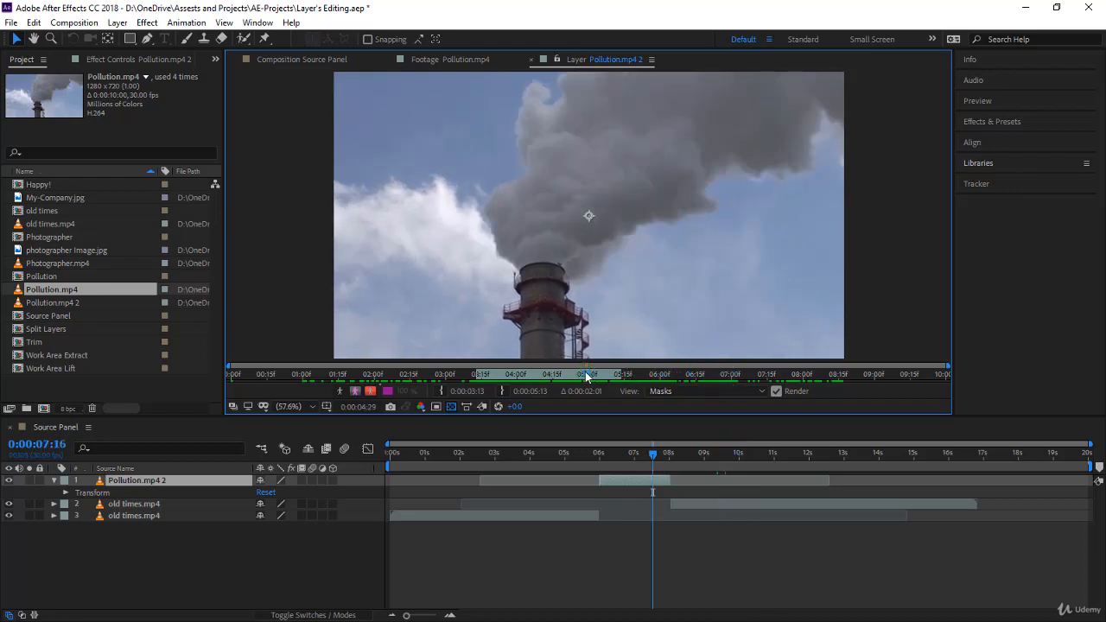
{"action": "key", "text": "i"}
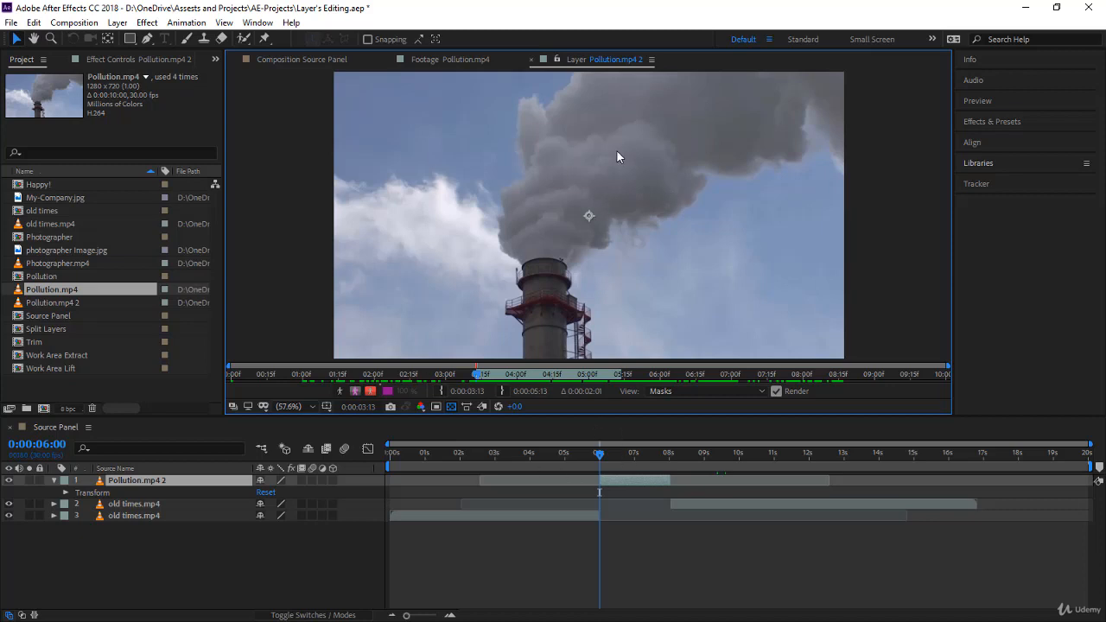
- Set the layer's In point to 0:00:02:03 and move the time marker to its Out point
{"action": "left_click", "coordinate": [381, 376]}
{"action": "left_click", "coordinate": [441, 391]}
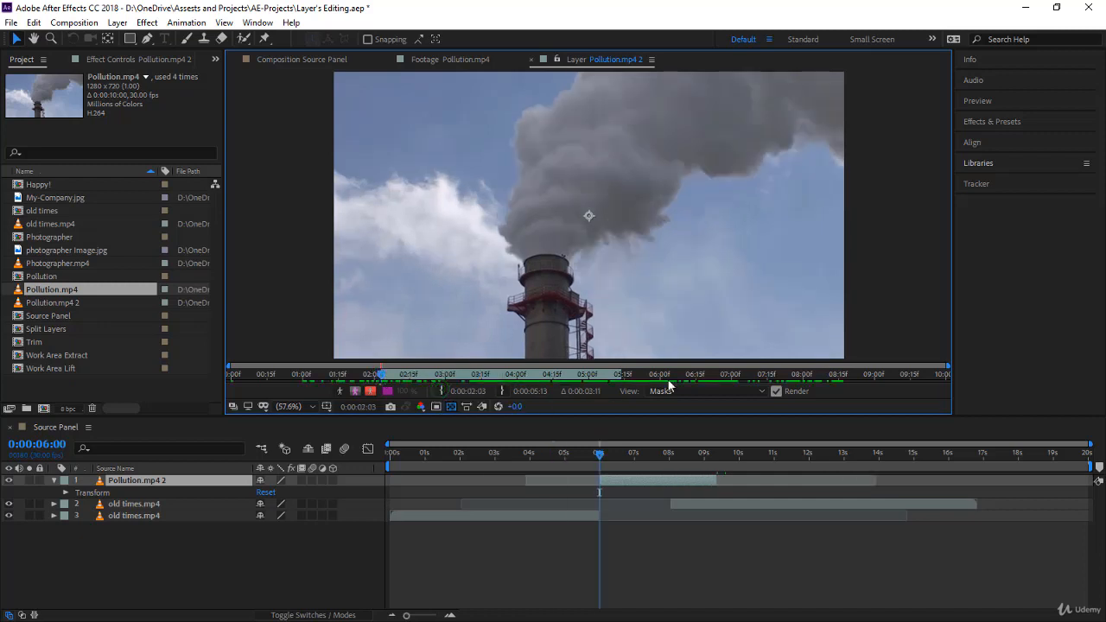
{"action": "left_click", "coordinate": [710, 374]}
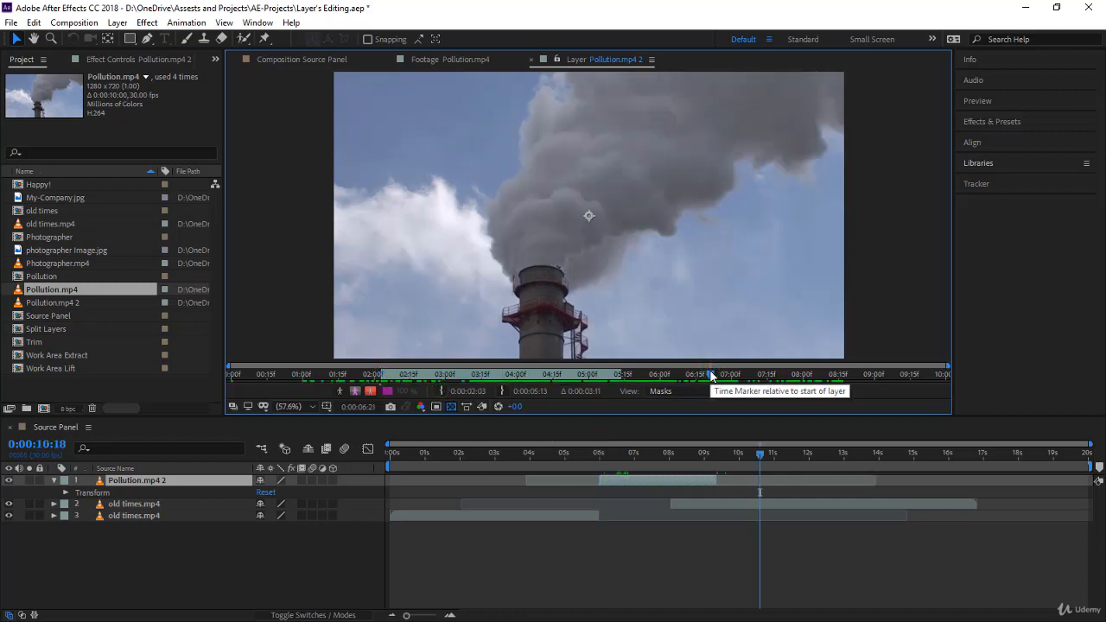
{"action": "key", "text": "o"}
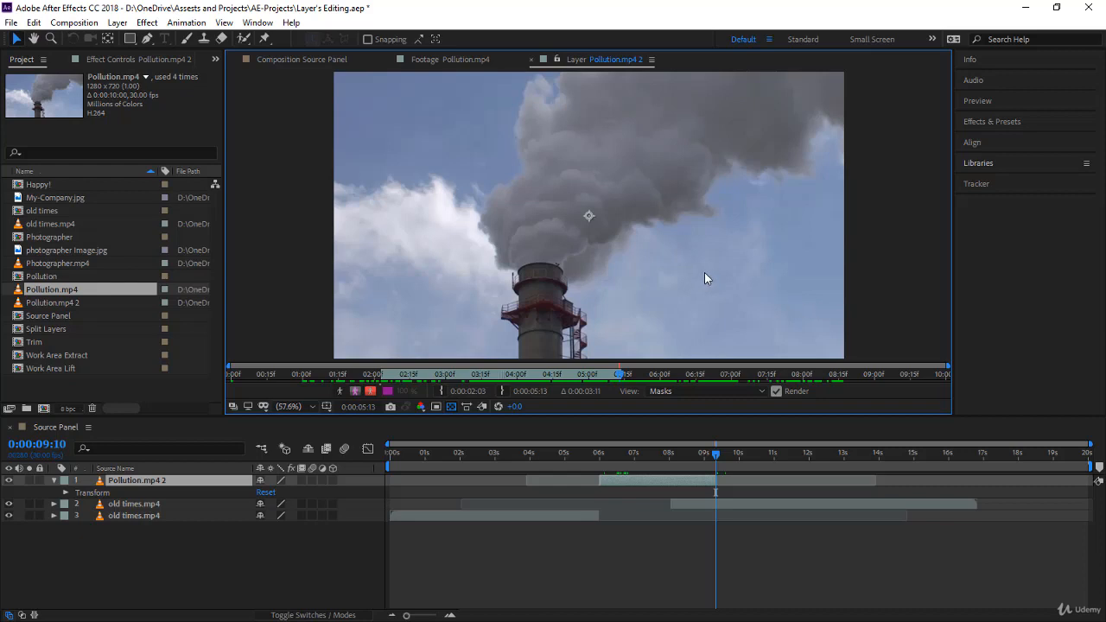
- Paint several freehand red strokes with the Brush tool across the smoke and sky of the Pollution.mp4 2 layer
{"action": "left_click", "coordinate": [186, 39]}
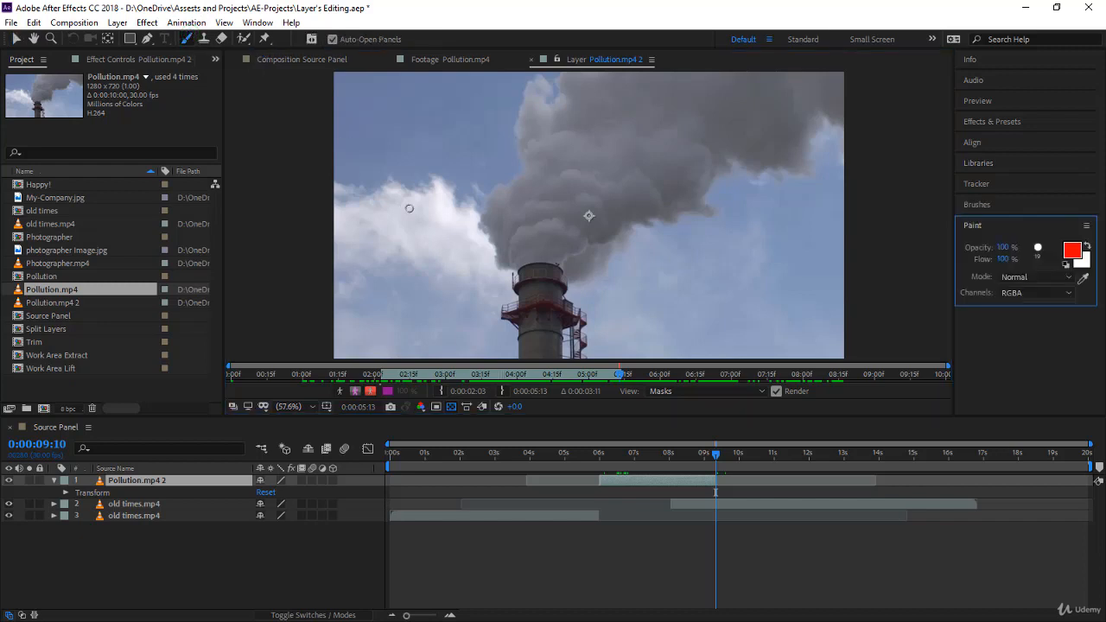
{"action": "mouse_move", "coordinate": [459, 254]}
{"action": "left_mouse_down"}
{"action": "mouse_move", "coordinate": [555, 102]}
{"action": "mouse_move", "coordinate": [753, 232]}
{"action": "mouse_move", "coordinate": [662, 277]}
{"action": "mouse_move", "coordinate": [592, 254]}
{"action": "mouse_move", "coordinate": [593, 169]}
{"action": "mouse_move", "coordinate": [499, 146]}
{"action": "mouse_move", "coordinate": [407, 193]}
{"action": "mouse_move", "coordinate": [463, 257]}
{"action": "left_mouse_up"}
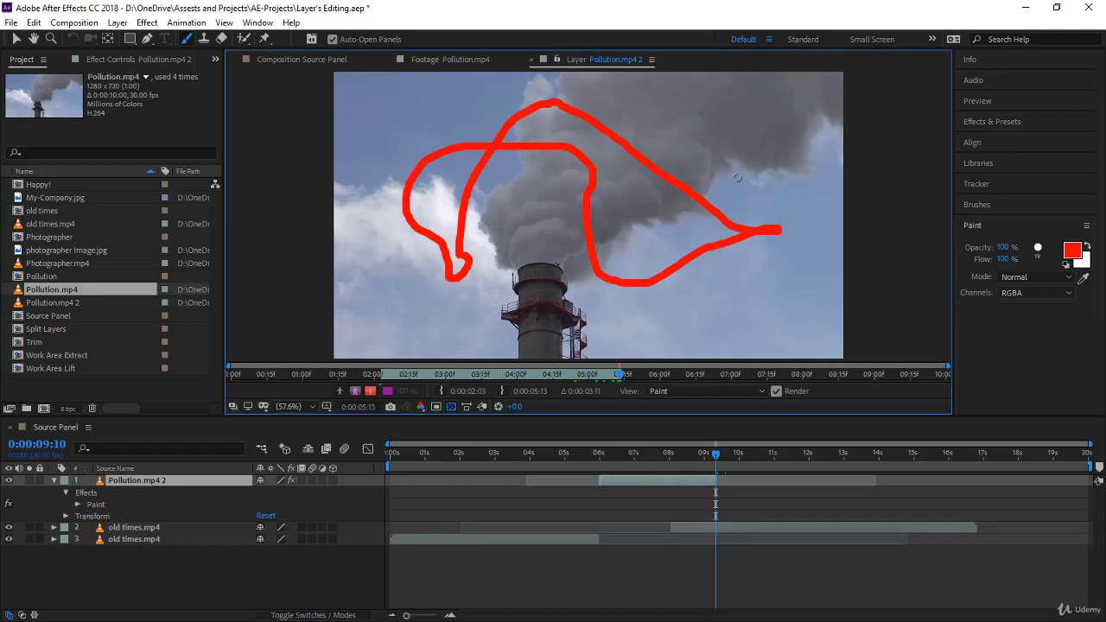
{"action": "left_click_drag", "start_coordinate": [803, 114], "coordinate": [635, 272]}
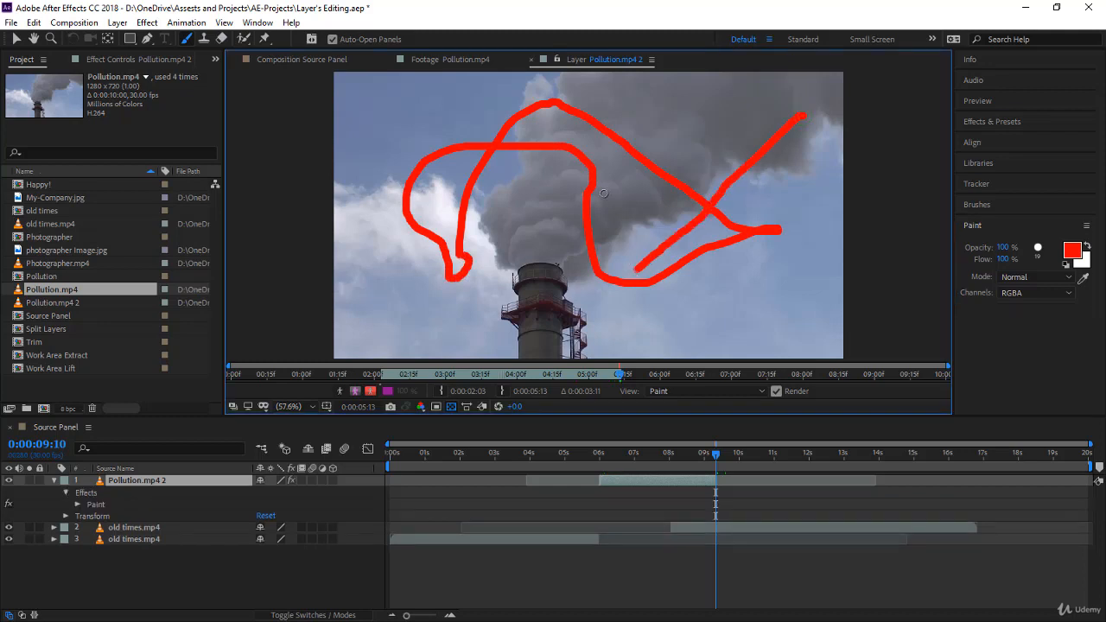
{"action": "left_click_drag", "start_coordinate": [554, 108], "coordinate": [451, 248]}
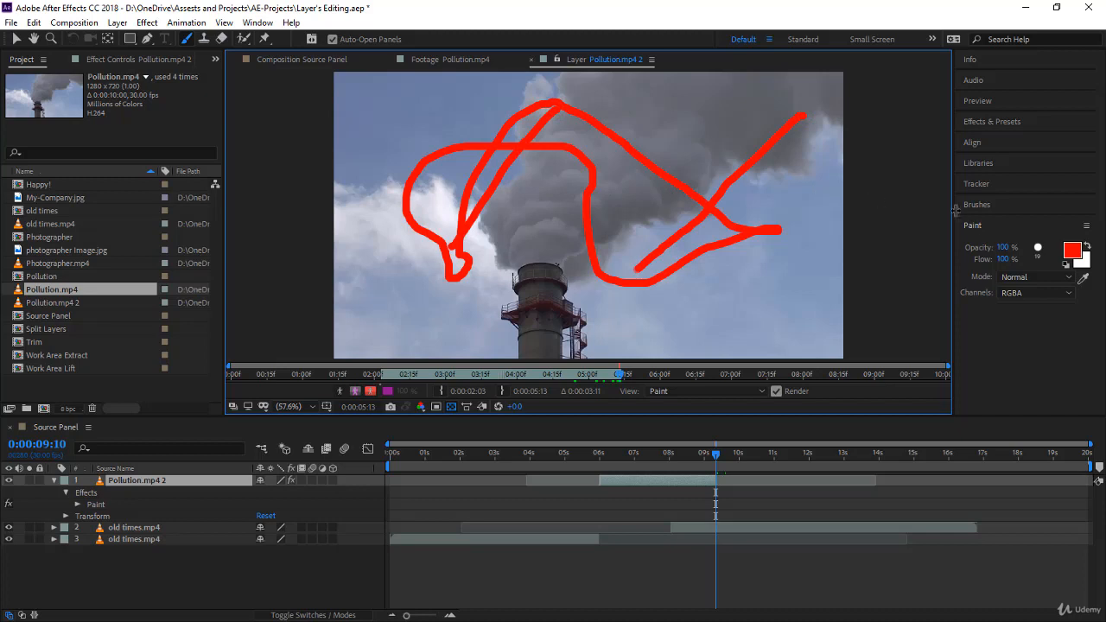
{"action": "left_click_drag", "start_coordinate": [477, 254], "coordinate": [713, 145]}
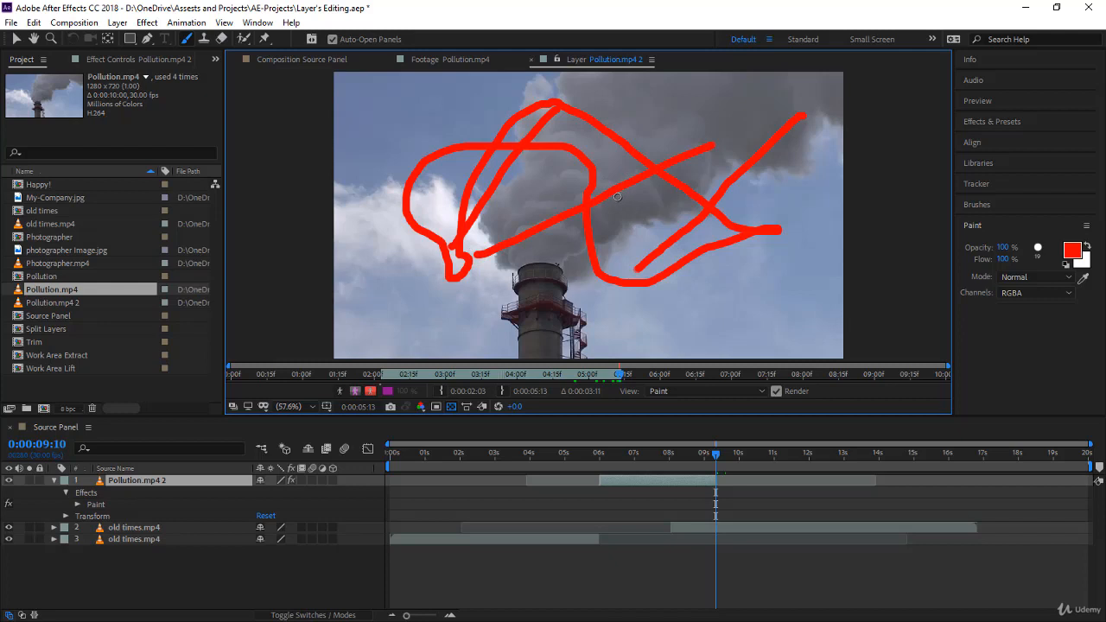
- Clone the chimney and its smoke onto the sky left of the original chimney with the Clone Stamp tool
{"action": "left_click", "coordinate": [204, 40]}
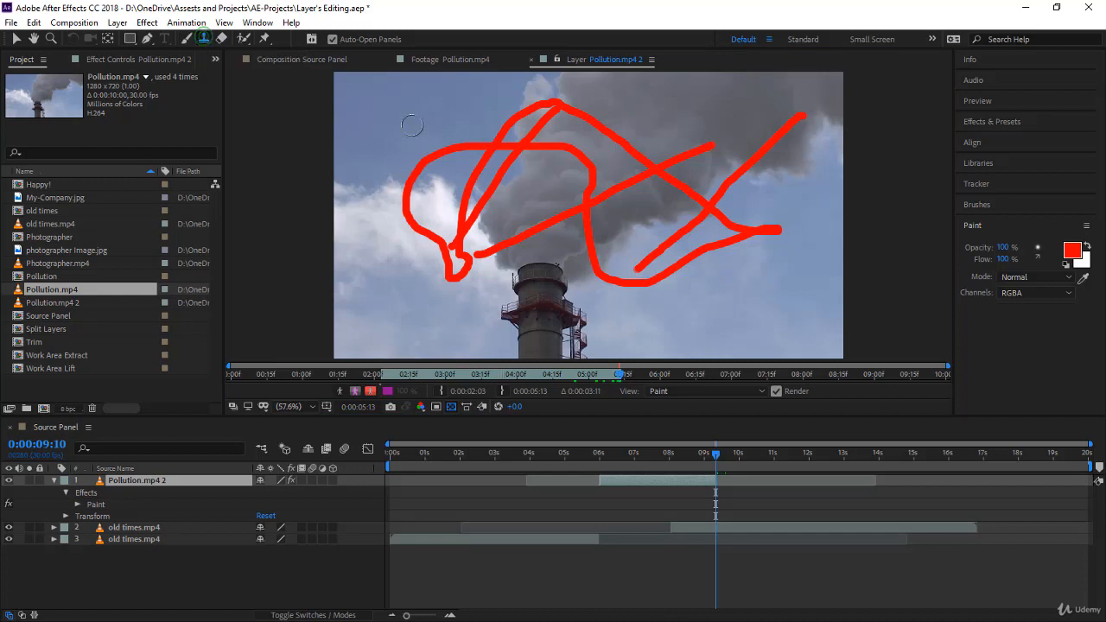
{"action": "left_click", "coordinate": [538, 193], "text": "alt"}
{"action": "mouse_move", "coordinate": [446, 119]}
{"action": "left_mouse_down"}
{"action": "mouse_move", "coordinate": [447, 261]}
{"action": "mouse_move", "coordinate": [437, 131]}
{"action": "mouse_move", "coordinate": [391, 211]}
{"action": "mouse_move", "coordinate": [396, 181]}
{"action": "mouse_move", "coordinate": [427, 233]}
{"action": "mouse_move", "coordinate": [454, 177]}
{"action": "left_mouse_up"}
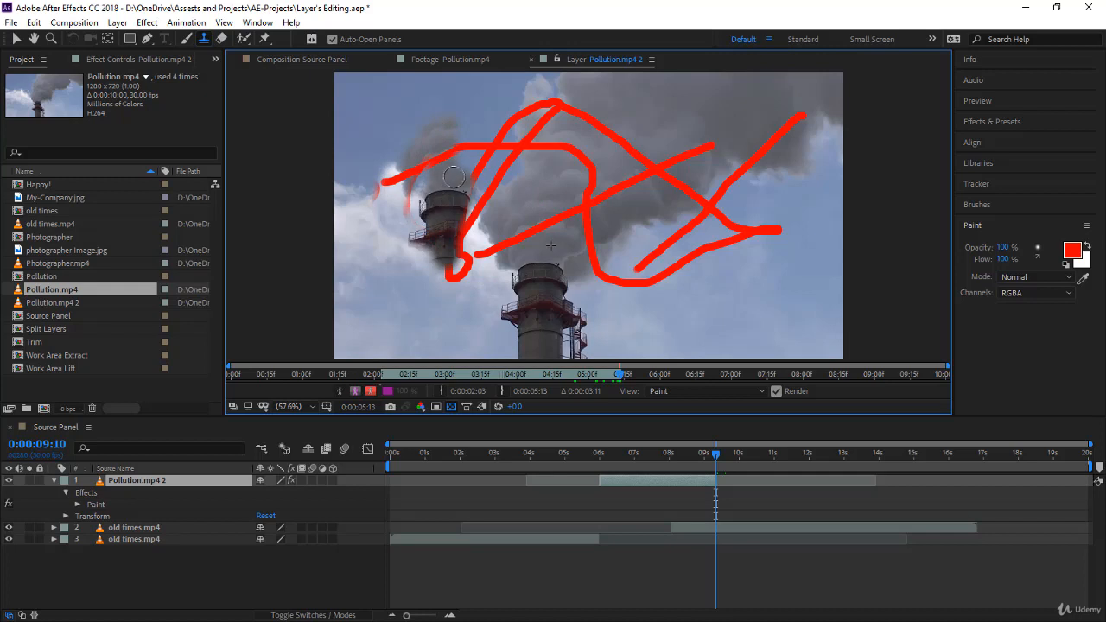
- Erase a large area over the cloned chimney, the cloud and the smoke with the Eraser tool
{"action": "left_click", "coordinate": [223, 39]}
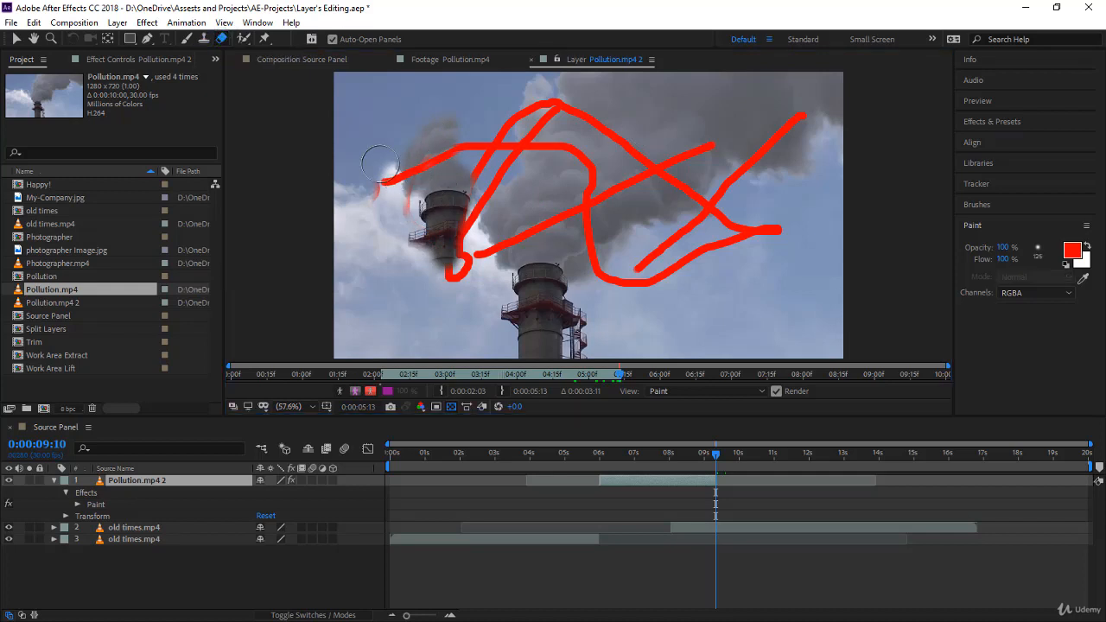
{"action": "mouse_move", "coordinate": [378, 163]}
{"action": "left_mouse_down"}
{"action": "mouse_move", "coordinate": [559, 165]}
{"action": "mouse_move", "coordinate": [629, 185]}
{"action": "mouse_move", "coordinate": [442, 225]}
{"action": "mouse_move", "coordinate": [552, 238]}
{"action": "mouse_move", "coordinate": [596, 212]}
{"action": "mouse_move", "coordinate": [469, 268]}
{"action": "mouse_move", "coordinate": [414, 211]}
{"action": "mouse_move", "coordinate": [495, 186]}
{"action": "mouse_move", "coordinate": [423, 221]}
{"action": "mouse_move", "coordinate": [474, 277]}
{"action": "mouse_move", "coordinate": [606, 204]}
{"action": "mouse_move", "coordinate": [515, 203]}
{"action": "mouse_move", "coordinate": [567, 205]}
{"action": "left_mouse_up"}
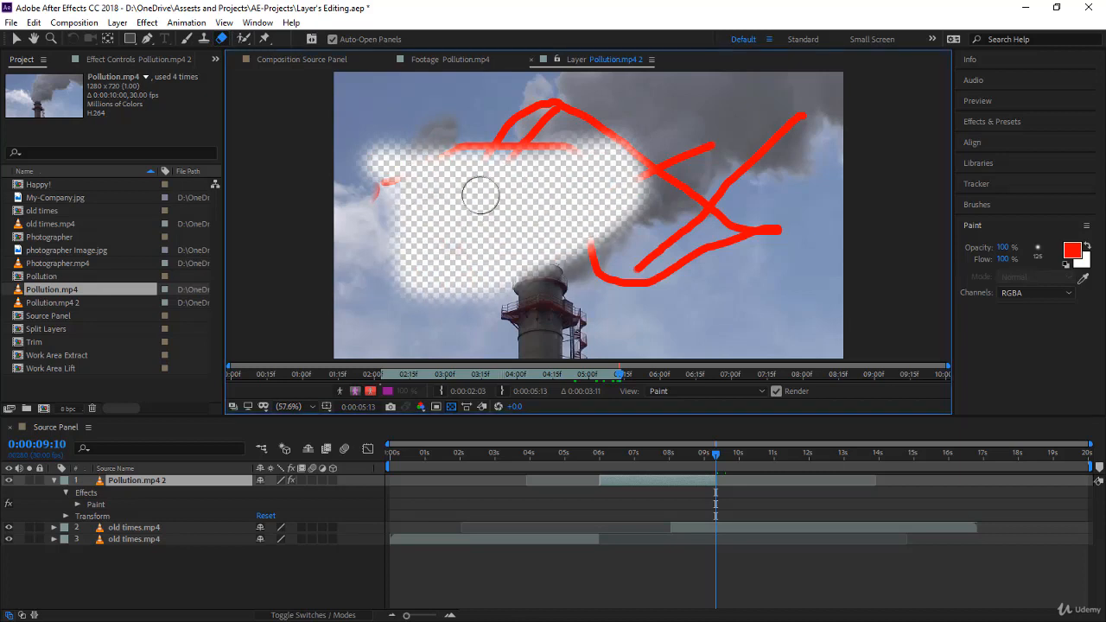
- Mark the blue sky in the image's upper-left part as foreground with the Roto Brush tool
{"action": "left_click", "coordinate": [245, 38]}
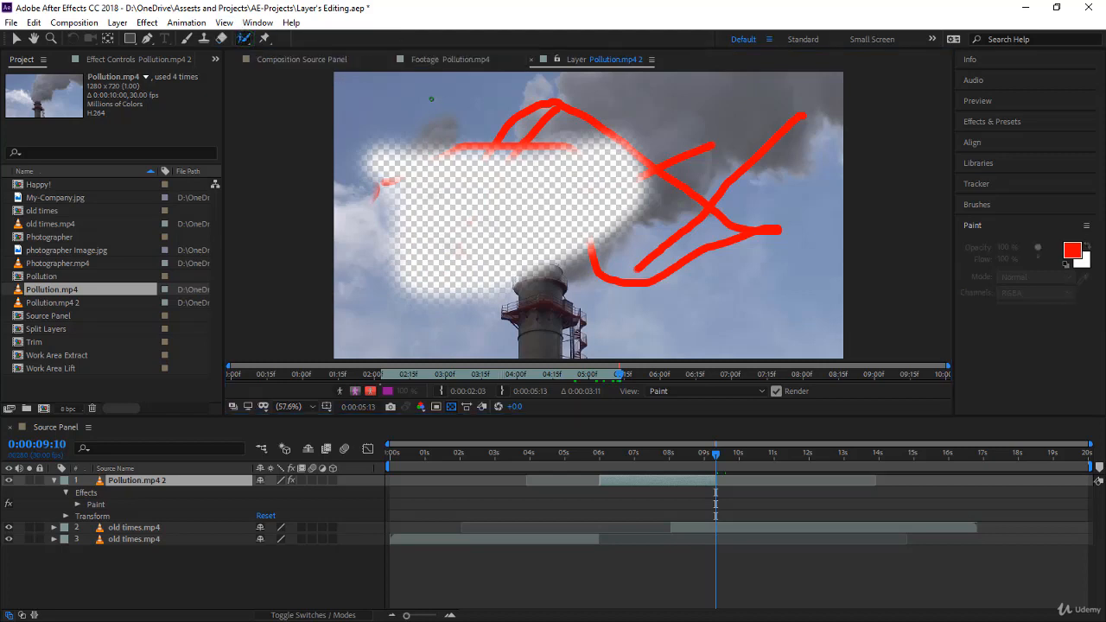
{"action": "left_click", "coordinate": [428, 108]}
{"action": "left_click_drag", "start_coordinate": [420, 99], "coordinate": [384, 111]}
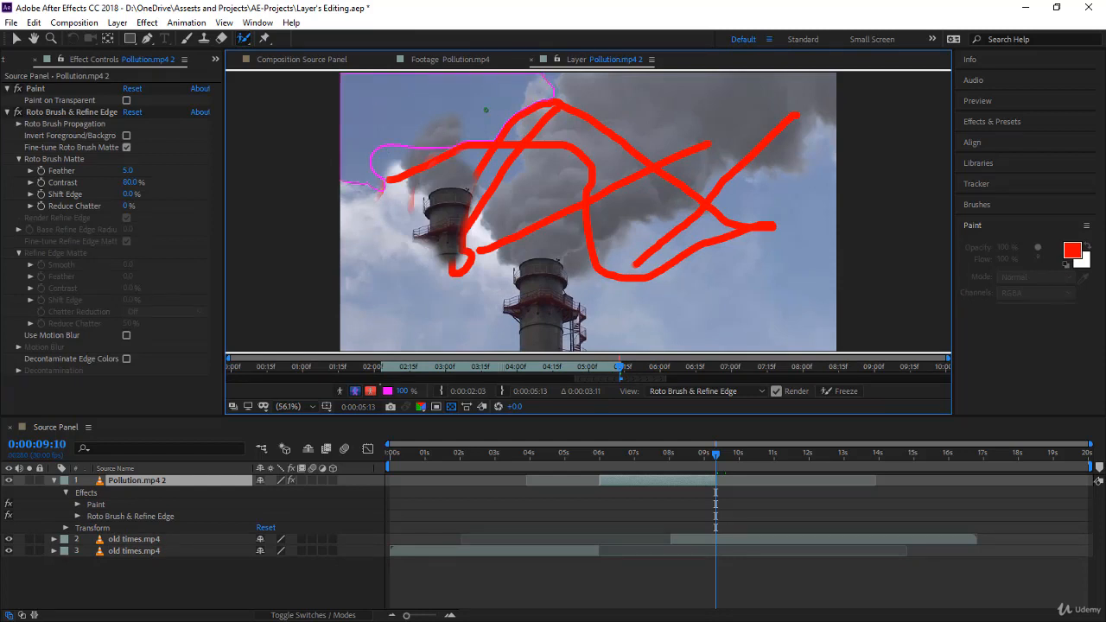
- Compare the layer's Masks, Anchor Point Path, Paint, and Roto Brush & Refine Edge views
{"action": "left_click", "coordinate": [663, 391]}
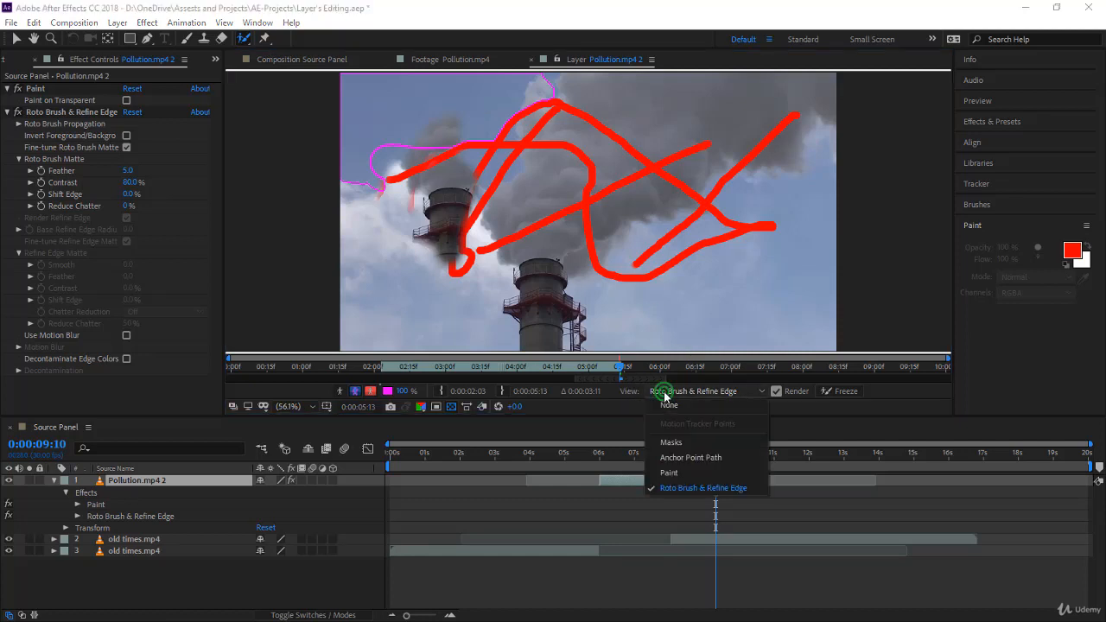
{"action": "left_click", "coordinate": [687, 443]}
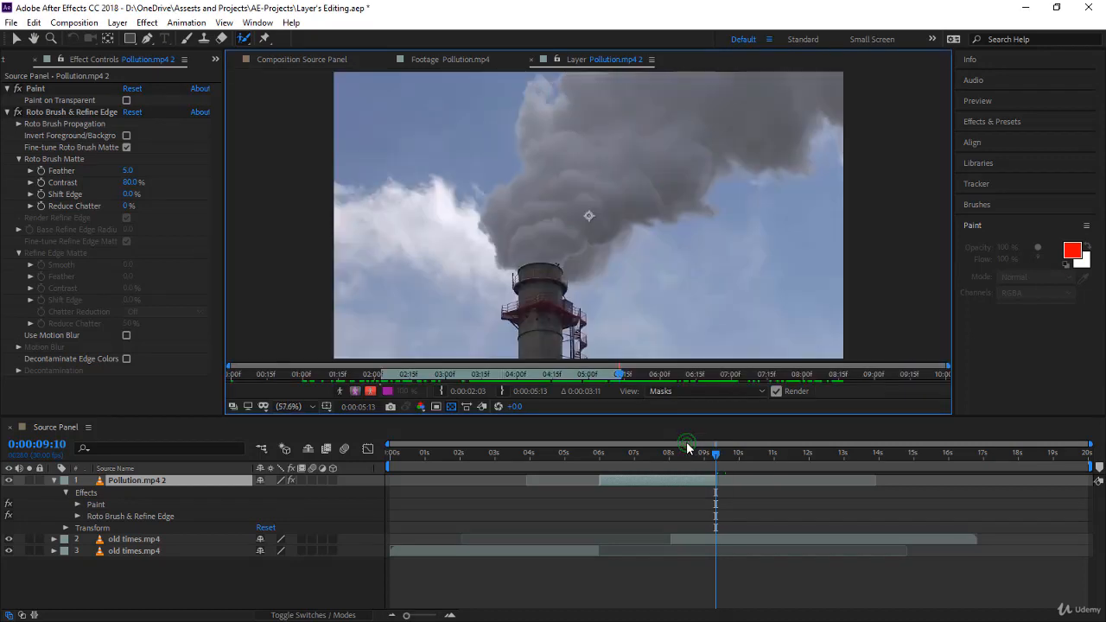
{"action": "left_click", "coordinate": [697, 390]}
{"action": "left_click", "coordinate": [752, 458]}
{"action": "left_click", "coordinate": [661, 390]}
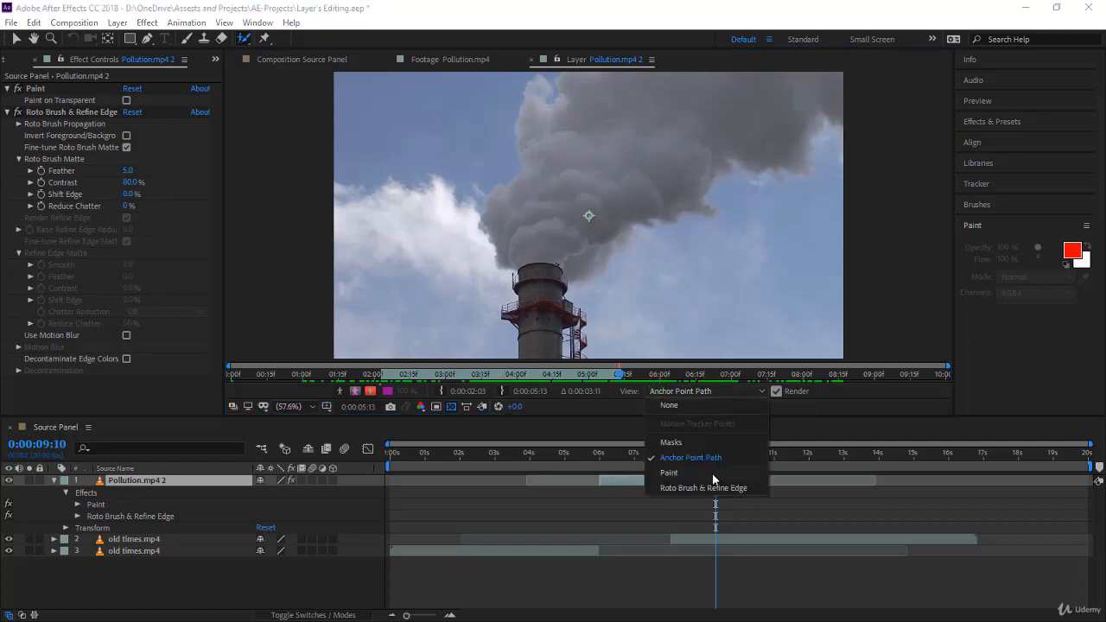
{"action": "left_click", "coordinate": [670, 473]}
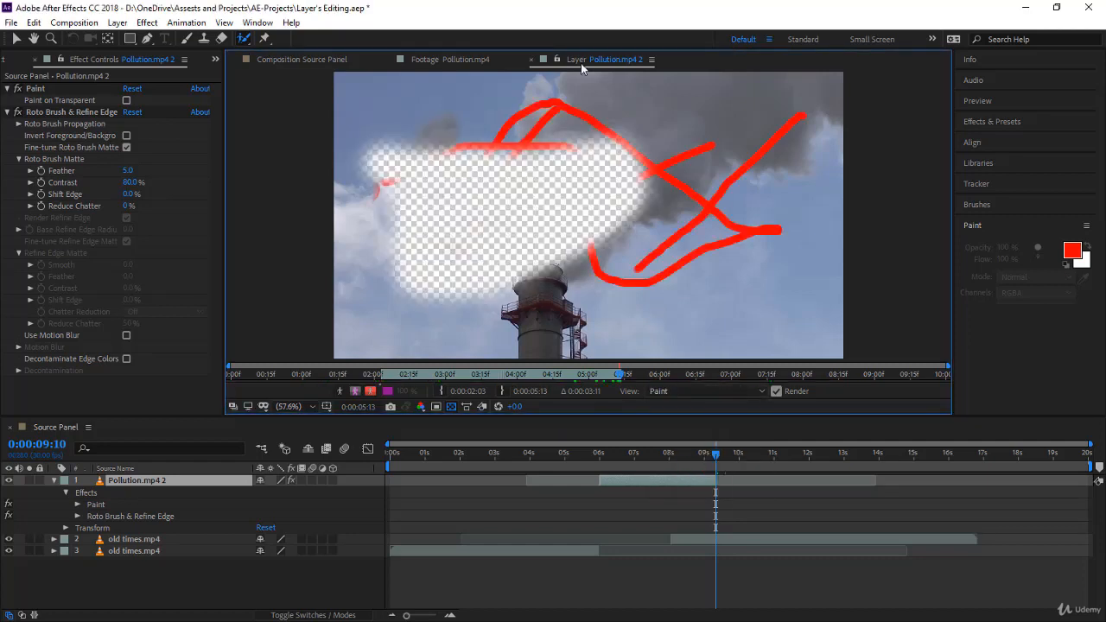
{"action": "left_click", "coordinate": [691, 391]}
{"action": "left_click", "coordinate": [700, 488]}
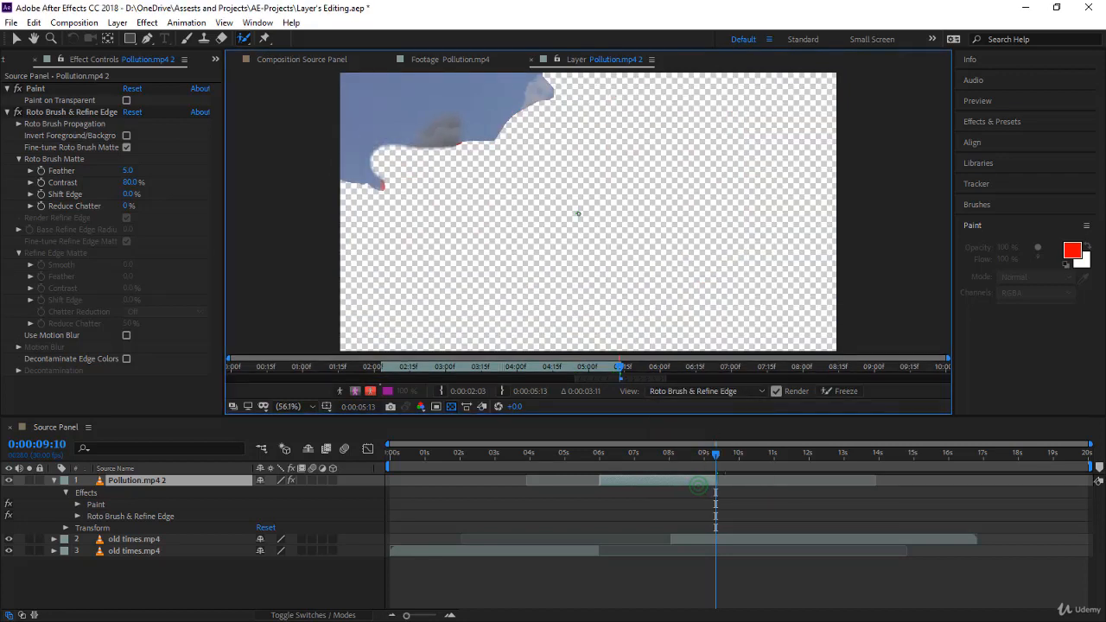
- Show the layer with the None and Masks views, and finish with the view set to Paint
{"action": "left_click", "coordinate": [692, 391]}
{"action": "left_click", "coordinate": [696, 404]}
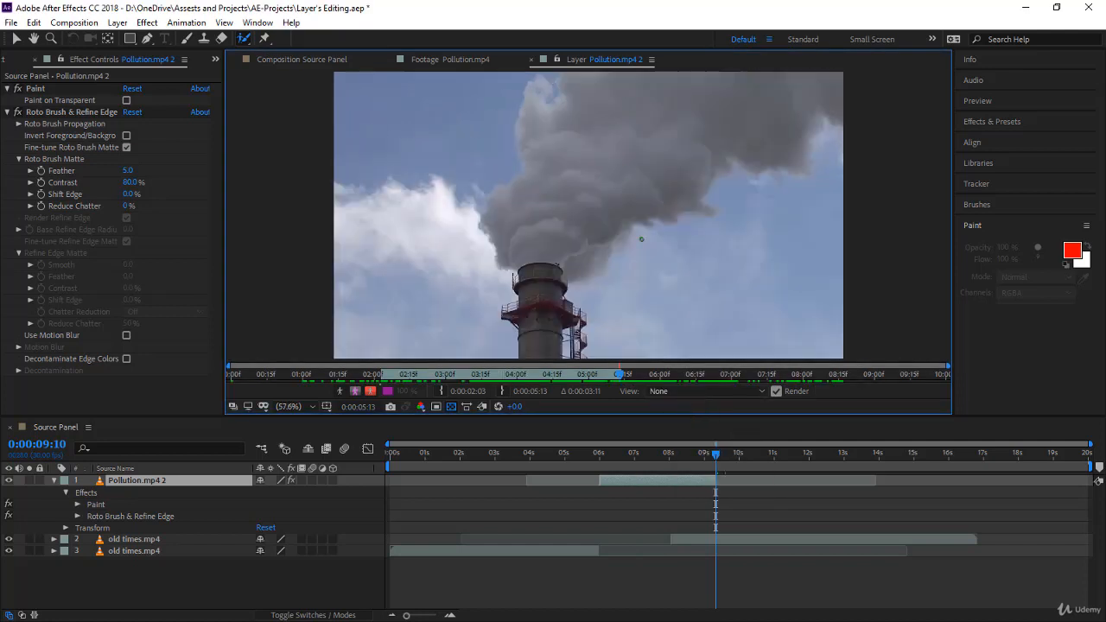
{"action": "left_click", "coordinate": [682, 391]}
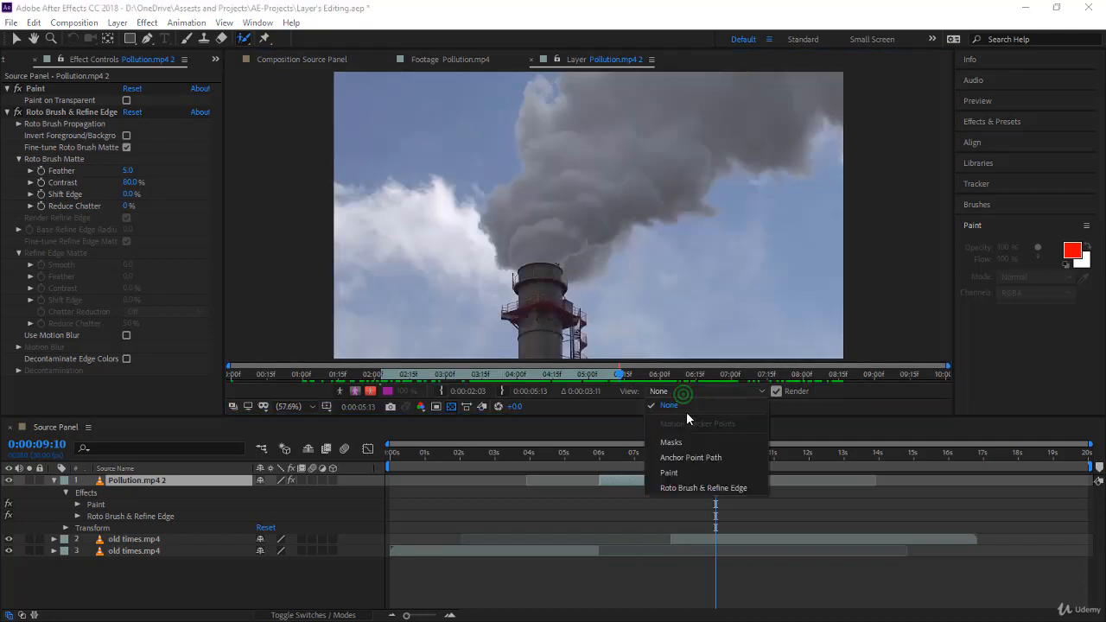
{"action": "left_click", "coordinate": [690, 441]}
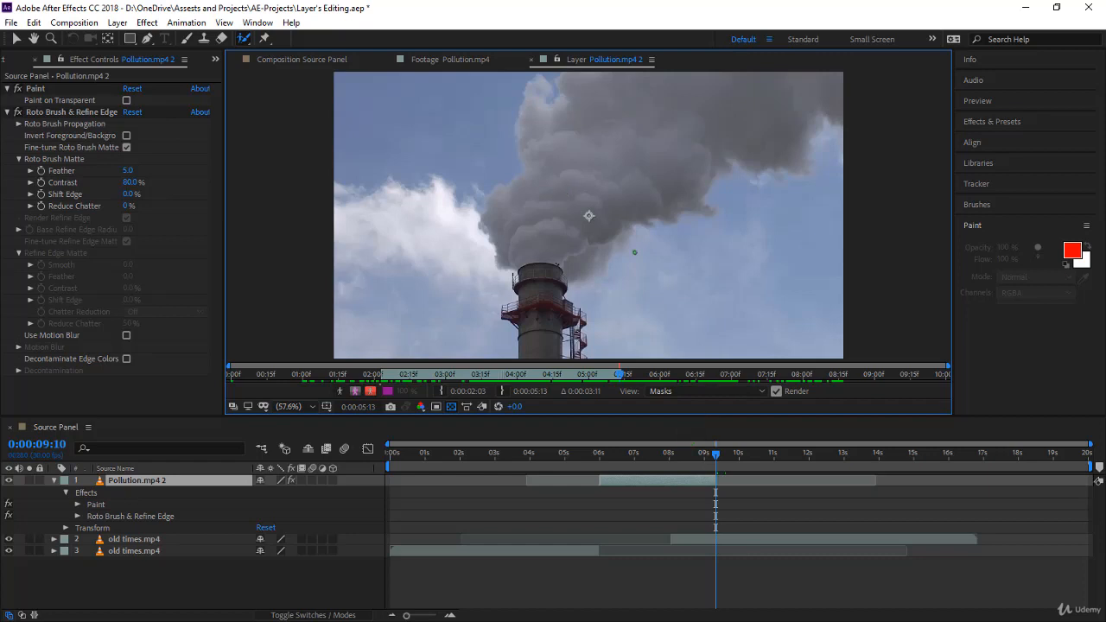
{"action": "left_click", "coordinate": [675, 392]}
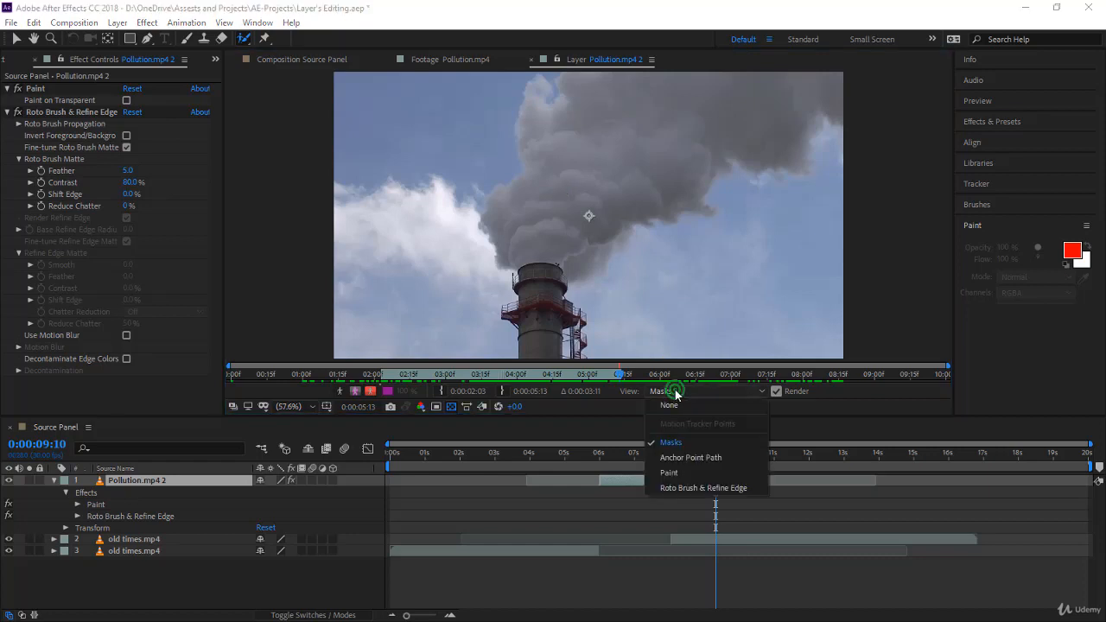
{"action": "left_click", "coordinate": [704, 472]}
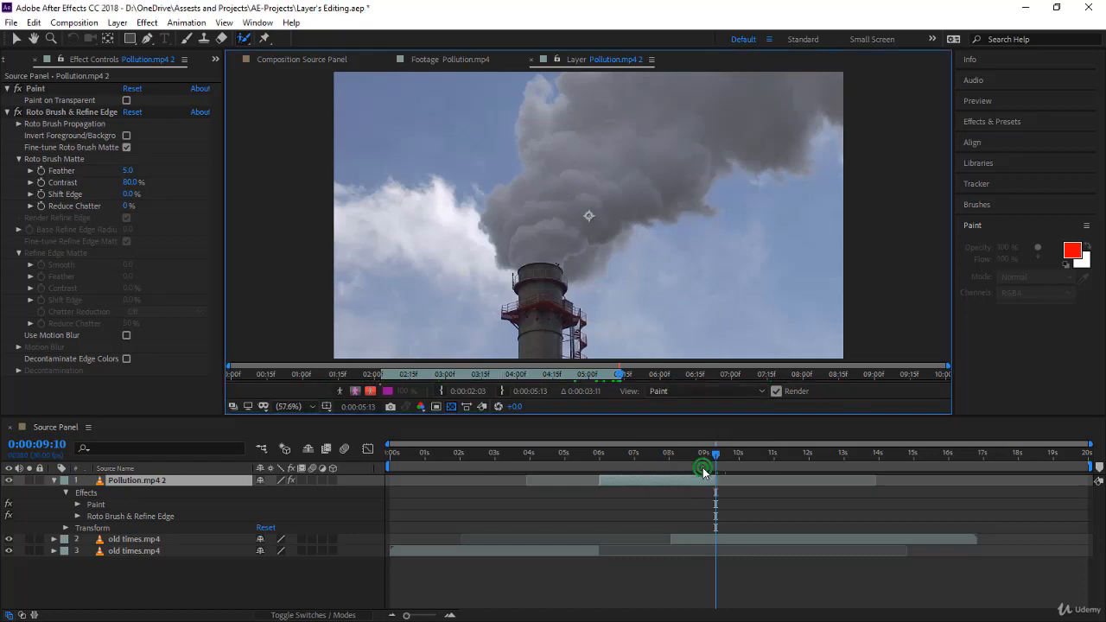
{"action": "left_click", "coordinate": [706, 395]}
{"action": "left_click", "coordinate": [585, 287]}
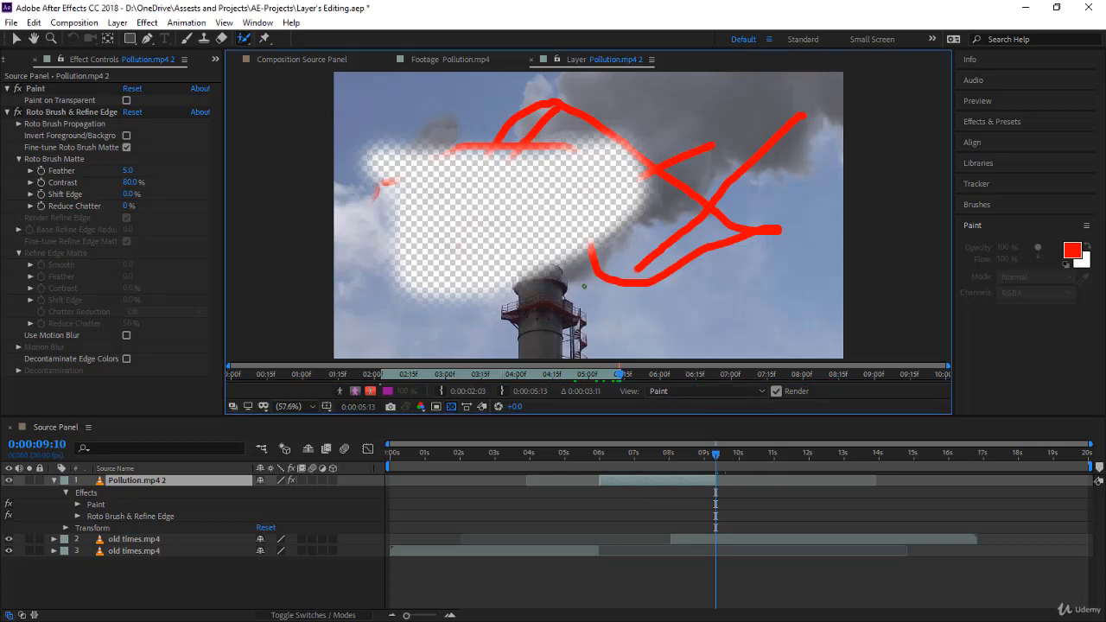